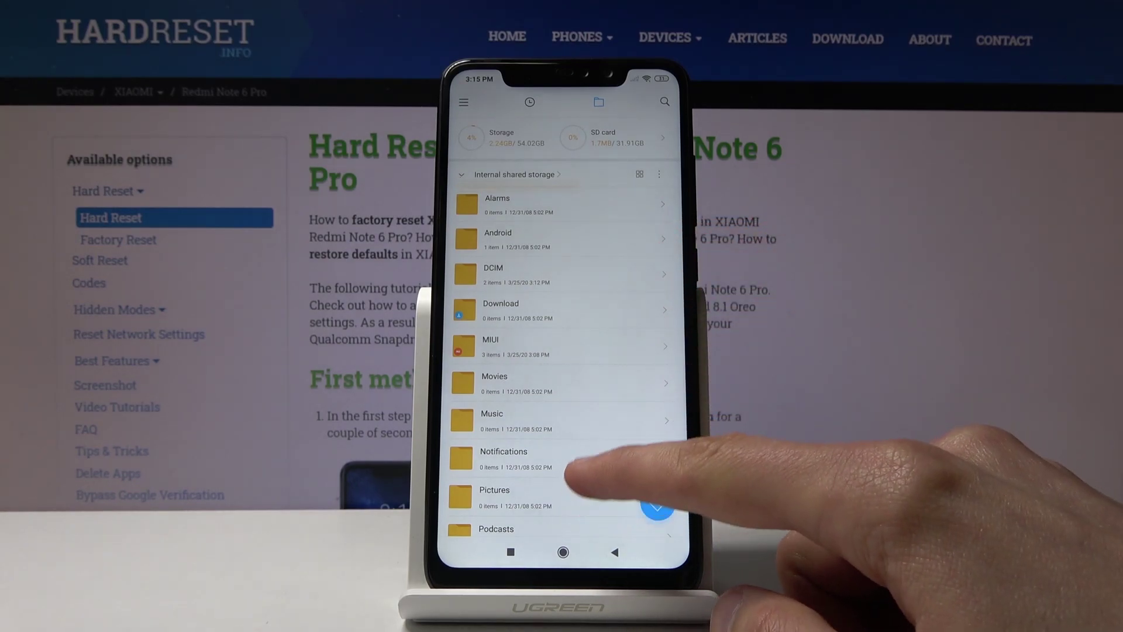
{"action": "scroll", "coordinate": [597, 439], "scroll_direction": "down", "scroll_amount": 2}
{"action": "scroll", "coordinate": [597, 421], "scroll_direction": "down", "scroll_amount": 1}
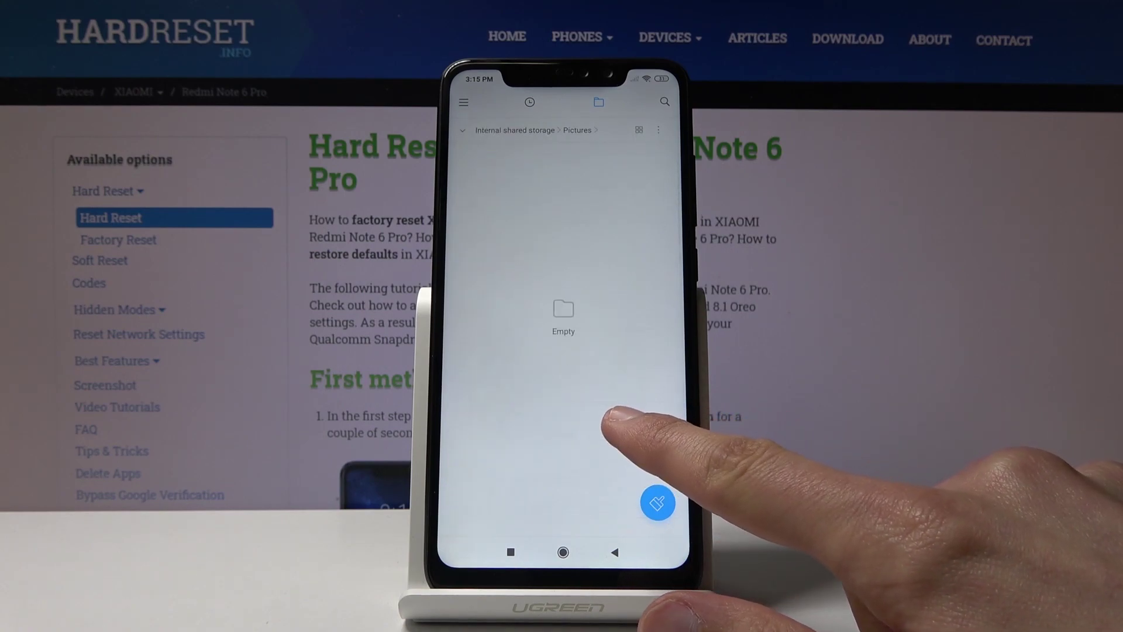
- Return from the empty Pictures folder to the internal storage folder list
{"action": "left_click", "coordinate": [614, 552]}
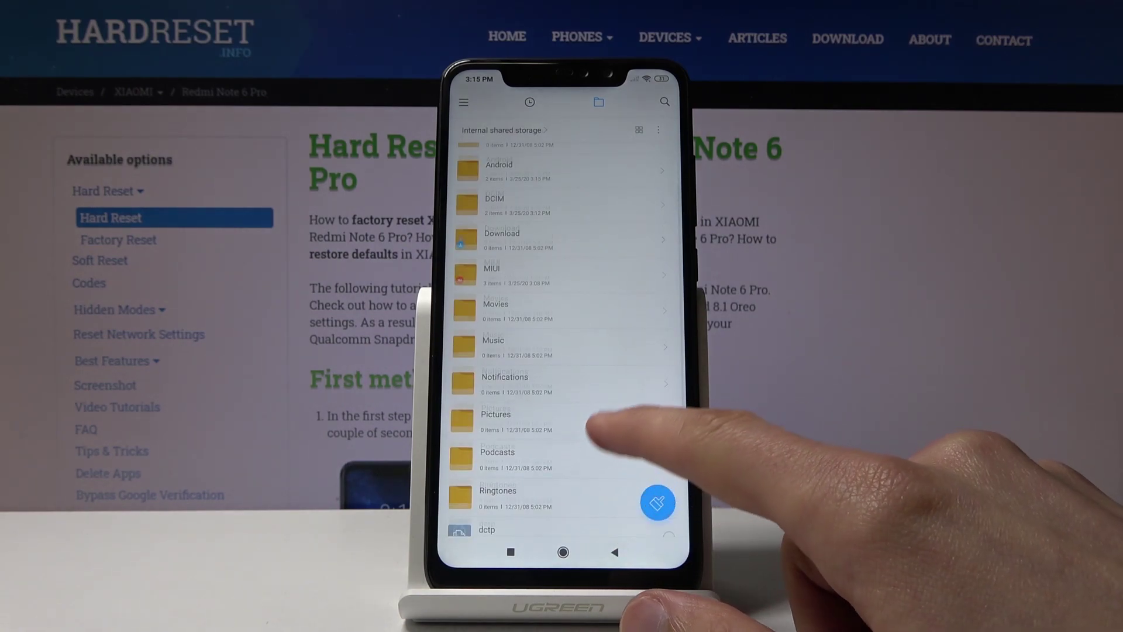
{"action": "scroll", "coordinate": [596, 422], "scroll_direction": "up", "scroll_amount": 3}
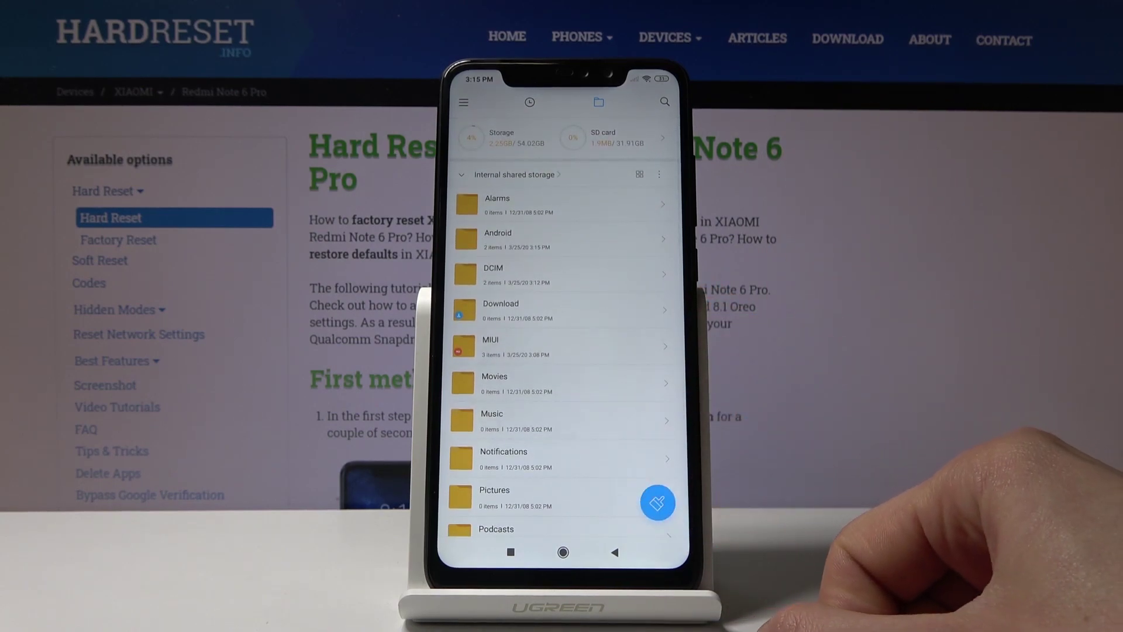
- Open DCIM and then its Camera folder to show the five JPG photos
{"action": "left_click", "coordinate": [561, 274]}
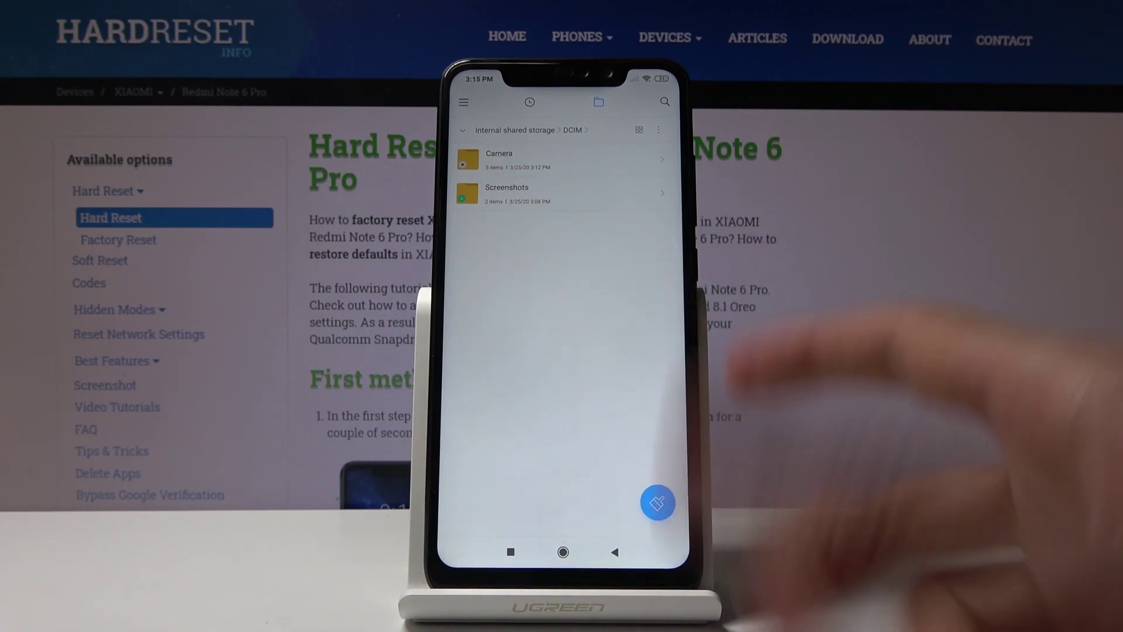
{"action": "left_click", "coordinate": [561, 158]}
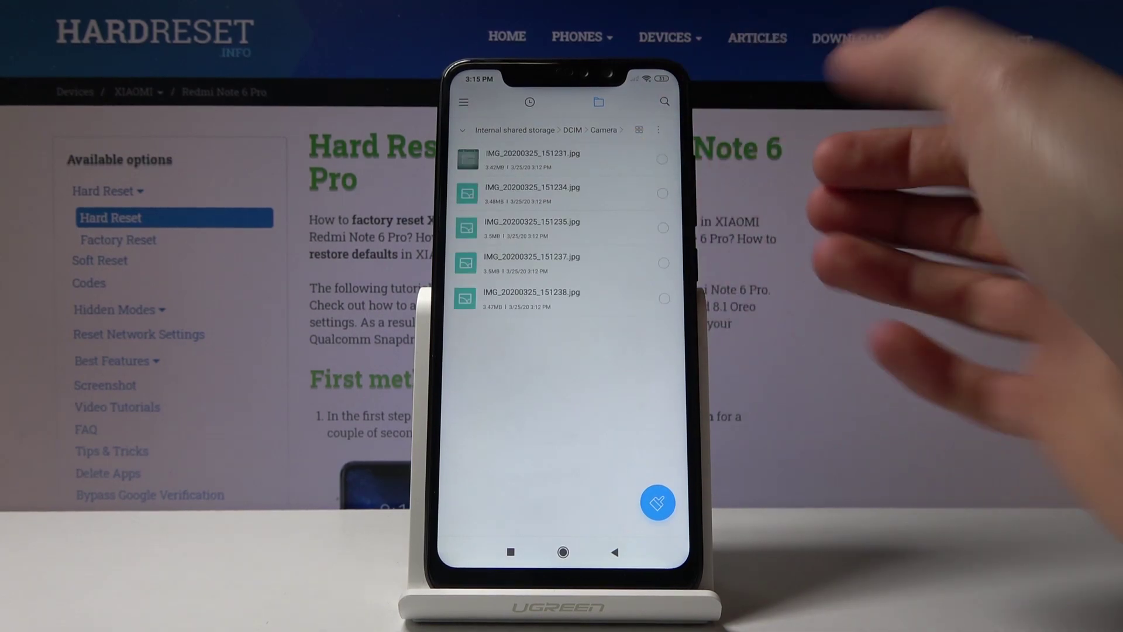